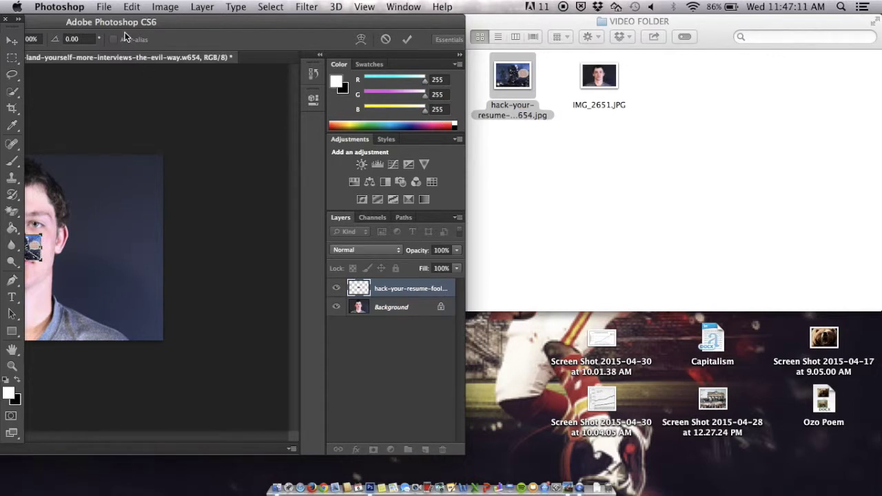
Center the Photoshop window and start resizing the placed hack-your-resume picture over the face.
drag(124, 35, 474, 37)
drag(372, 229, 349, 193)
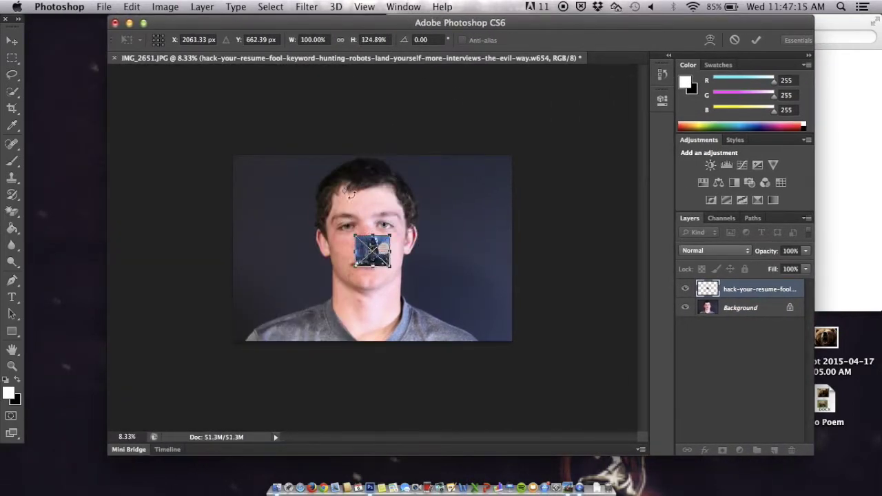
Scale and shift the robot picture so it covers the portrait over the face.
drag(392, 269, 366, 220)
drag(428, 294, 480, 340)
drag(398, 294, 388, 295)
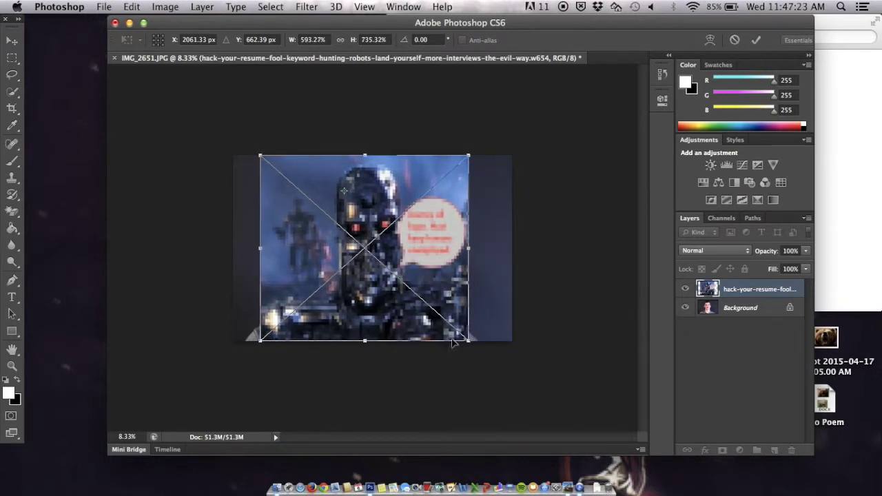
drag(469, 341, 489, 352)
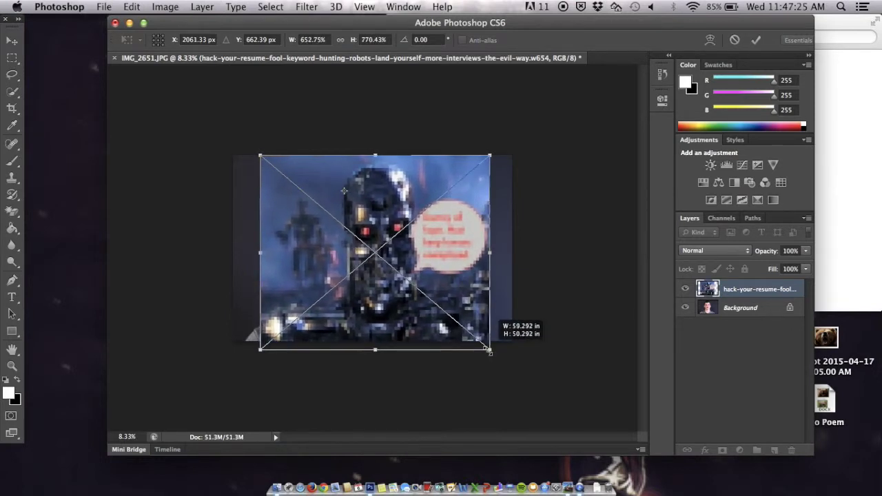
drag(389, 303, 384, 303)
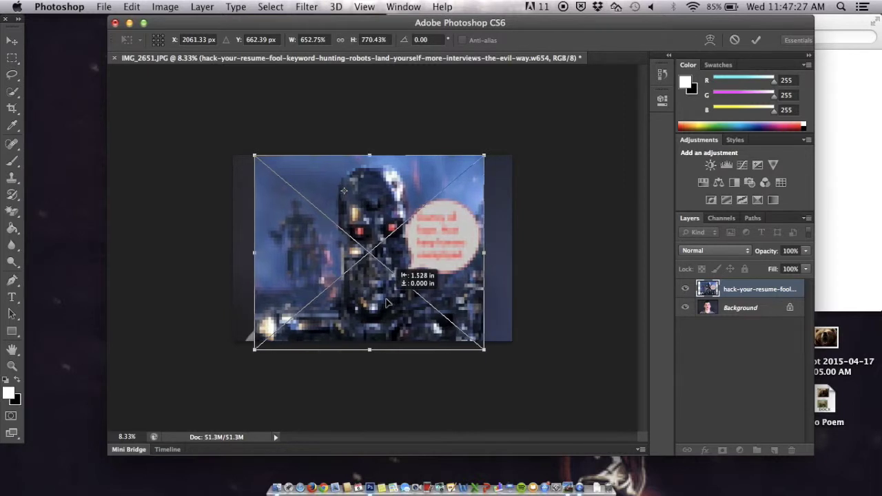
Lower the robot layer's opacity to about 38%, align it with the face, and commit the transform.
click(806, 251)
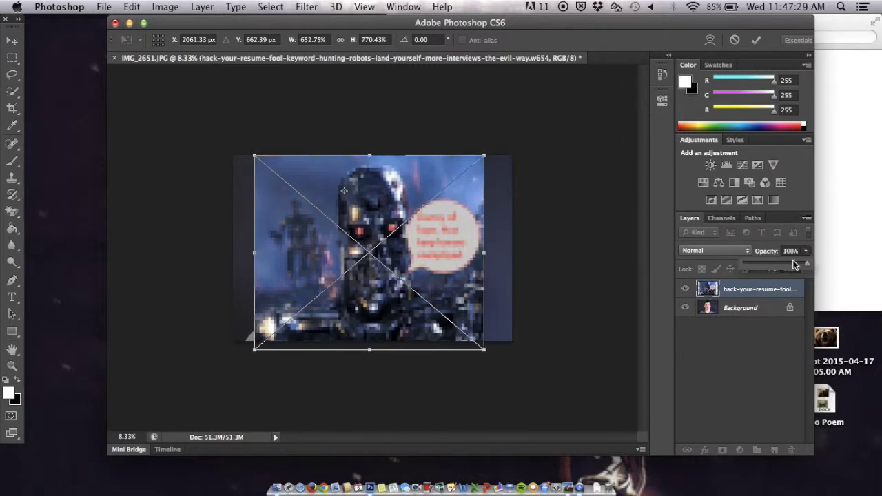
drag(777, 268, 767, 270)
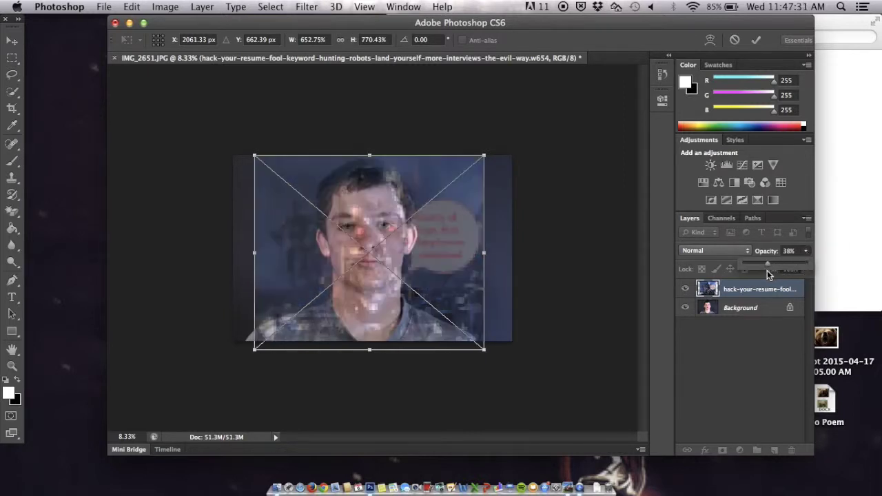
drag(346, 235, 337, 234)
key(Return)
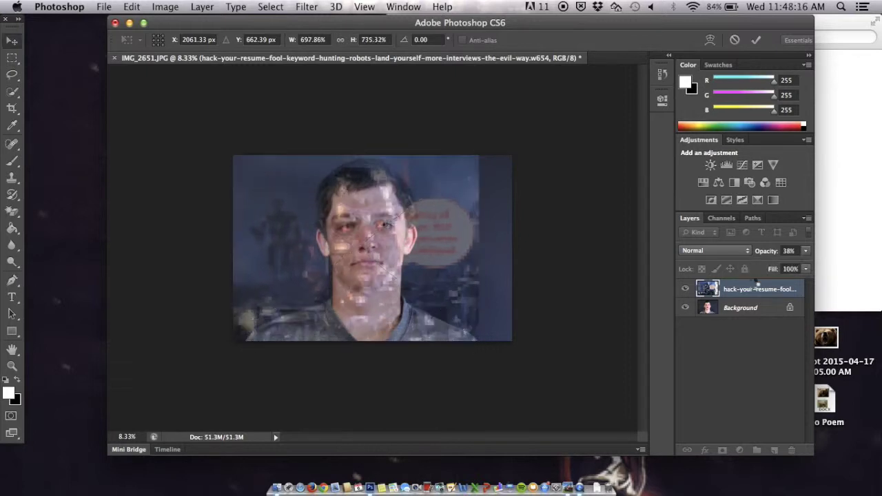
click(806, 252)
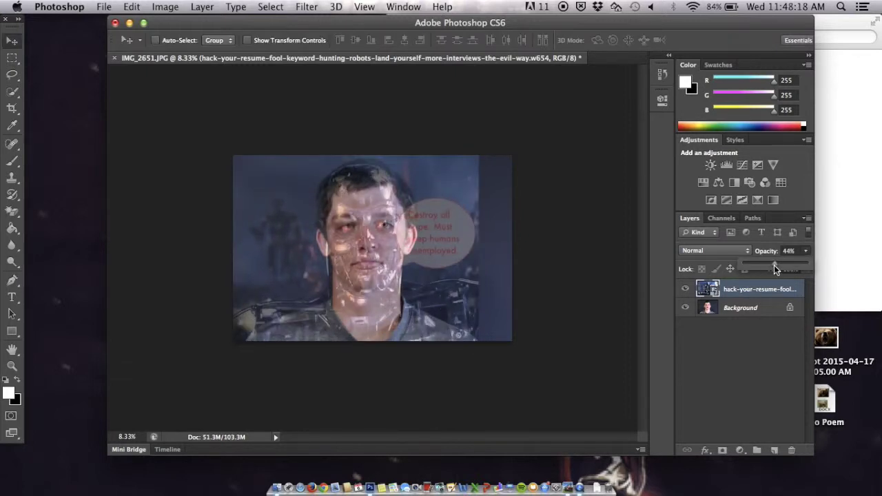
Restore the robot layer to 100% opacity, rasterize it, and add a layer mask.
key(0)
click(737, 357)
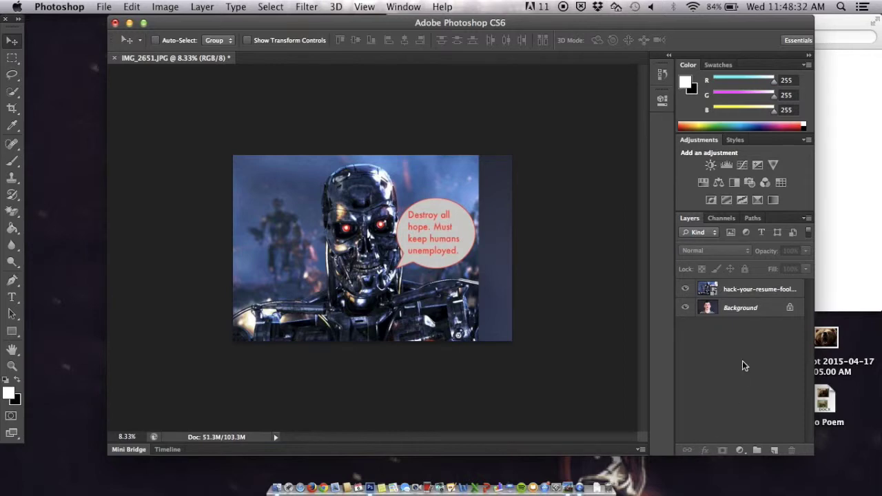
right_click(726, 292)
click(612, 149)
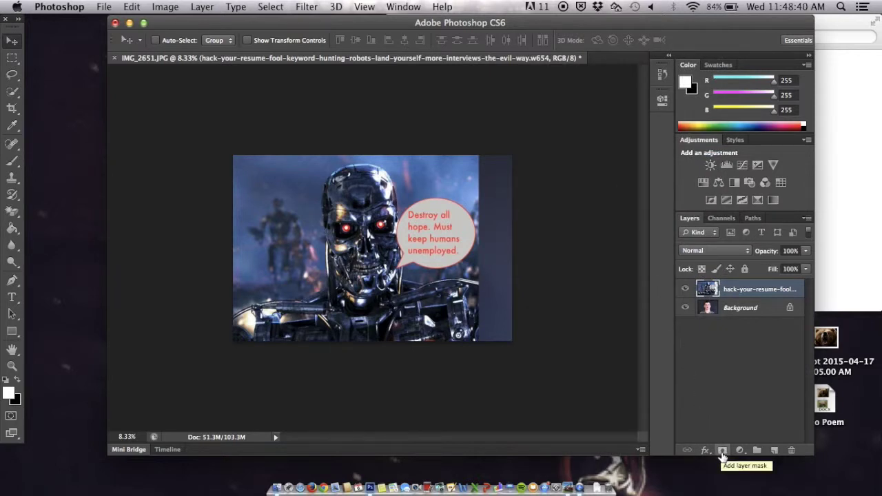
click(722, 451)
Fill the robot layer's mask with black using the Paint Bucket to hide the robot.
key(x)
key(g)
click(388, 270)
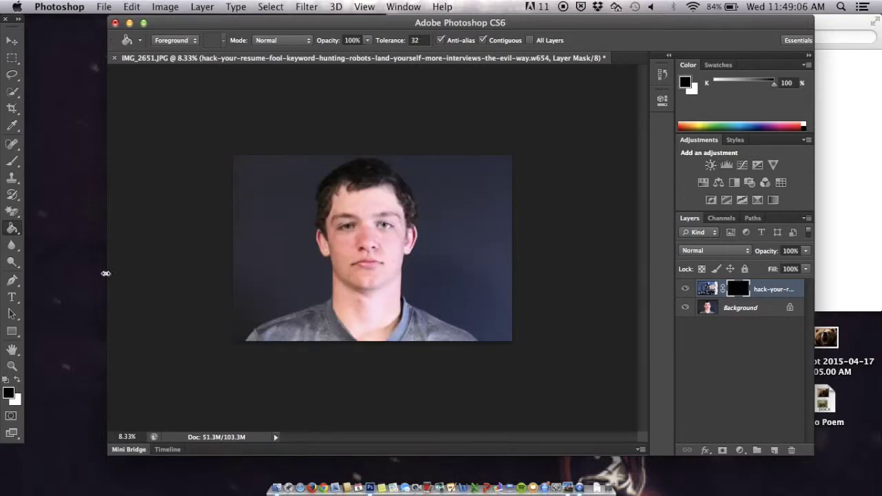
Zoom in and brush white on the mask to reveal a robotic left eye extending into the forehead.
key(super+equal)
key(super+equal)
key(super+equal)
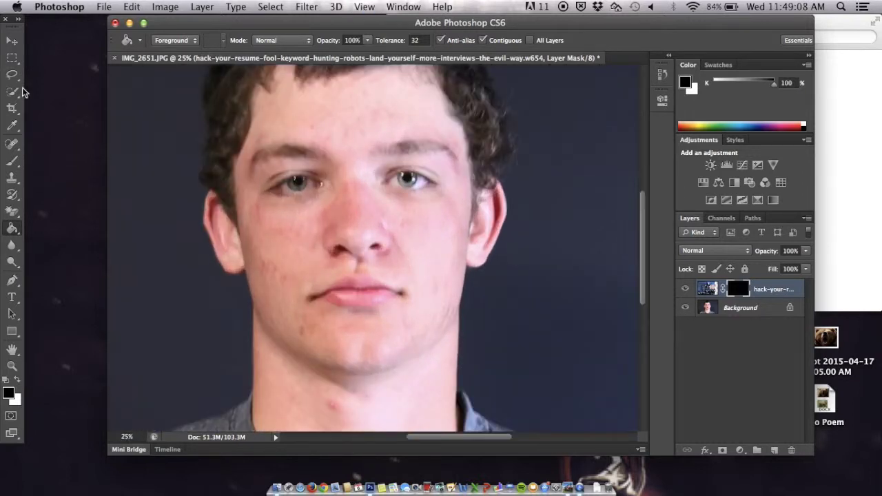
click(15, 162)
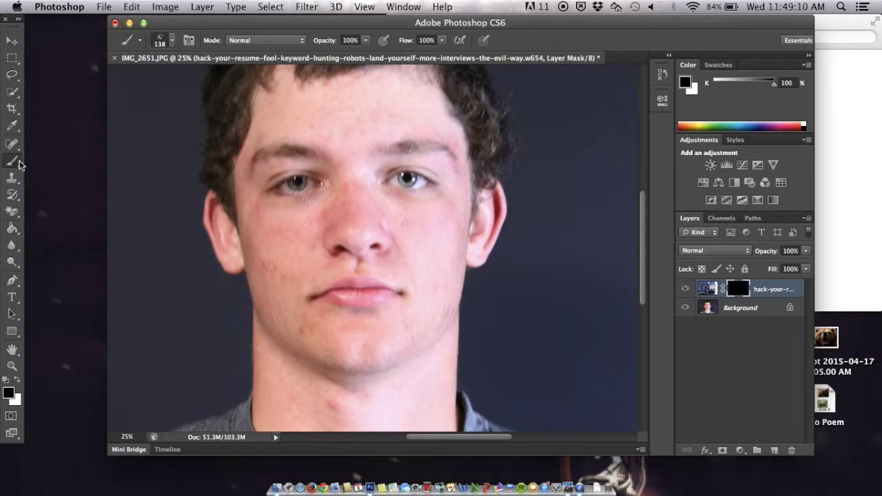
mouse_move(298, 183)
mouse_down()
mouse_move(292, 201)
mouse_move(298, 182)
mouse_up()
click(17, 380)
mouse_move(297, 169)
mouse_down()
mouse_move(295, 236)
mouse_move(285, 193)
mouse_move(291, 164)
mouse_move(290, 203)
mouse_move(274, 207)
mouse_move(293, 184)
mouse_move(293, 236)
mouse_move(311, 224)
mouse_move(281, 260)
mouse_move(317, 141)
mouse_move(329, 144)
mouse_move(290, 211)
mouse_up()
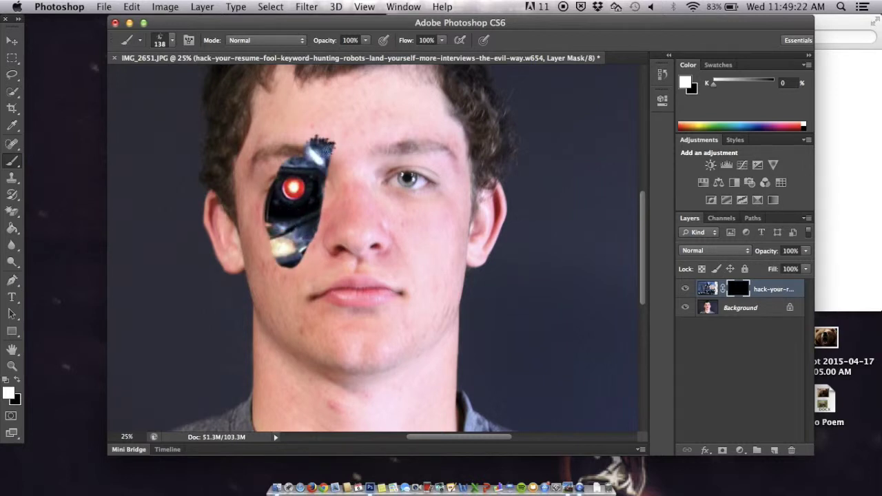
mouse_move(324, 148)
mouse_down()
mouse_move(332, 118)
mouse_move(309, 153)
mouse_move(328, 108)
mouse_move(290, 164)
mouse_move(290, 188)
mouse_move(300, 119)
mouse_move(277, 166)
mouse_move(267, 224)
mouse_move(291, 128)
mouse_move(271, 176)
mouse_move(279, 134)
mouse_move(268, 210)
mouse_move(270, 173)
mouse_move(259, 203)
mouse_move(280, 281)
mouse_move(280, 252)
mouse_move(284, 272)
mouse_move(295, 256)
mouse_move(271, 298)
mouse_move(263, 257)
mouse_move(271, 159)
mouse_move(298, 102)
mouse_move(261, 160)
mouse_move(257, 204)
mouse_move(259, 177)
mouse_up()
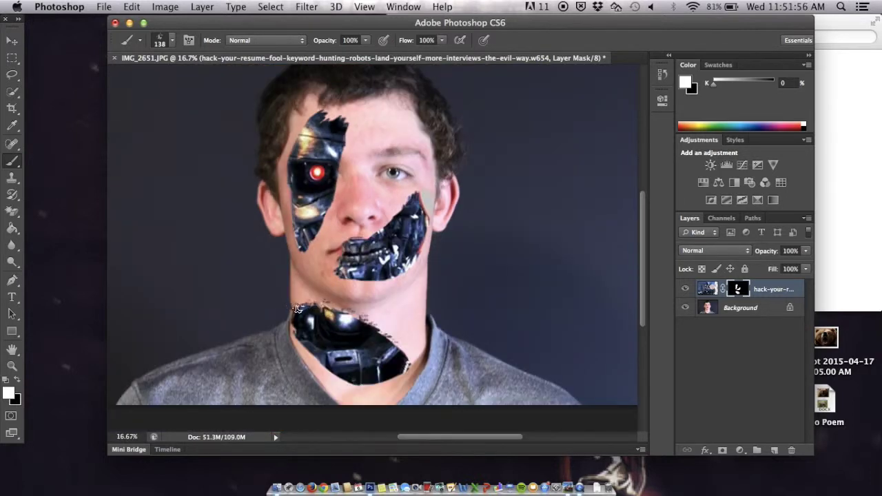
Paint on the mask to extend the chest robot piece and the patch left of the mouth.
click(18, 379)
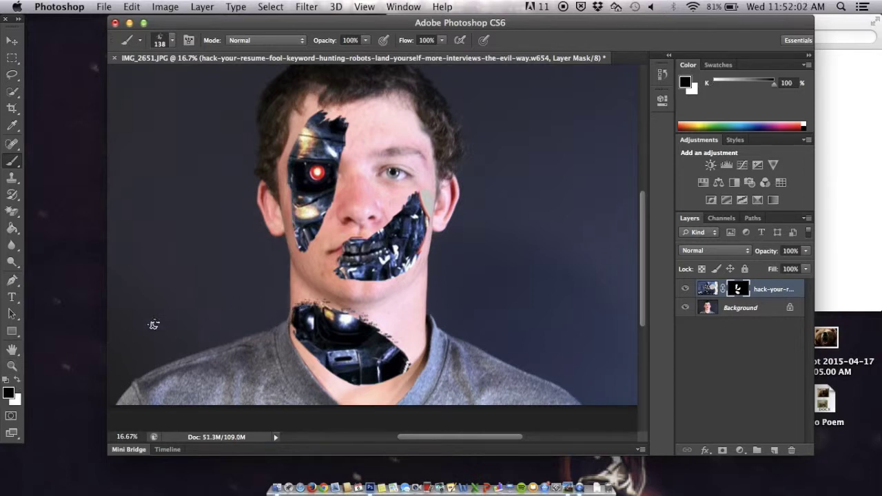
click(17, 379)
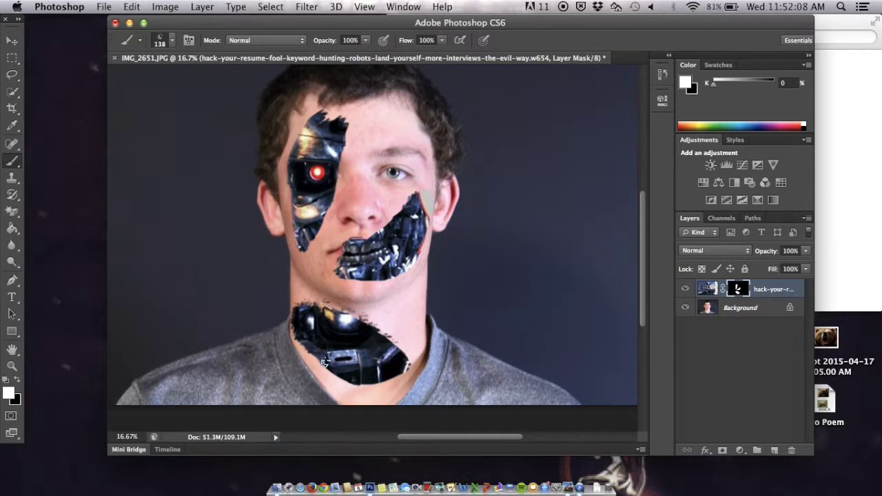
drag(353, 378, 337, 364)
drag(368, 382, 378, 380)
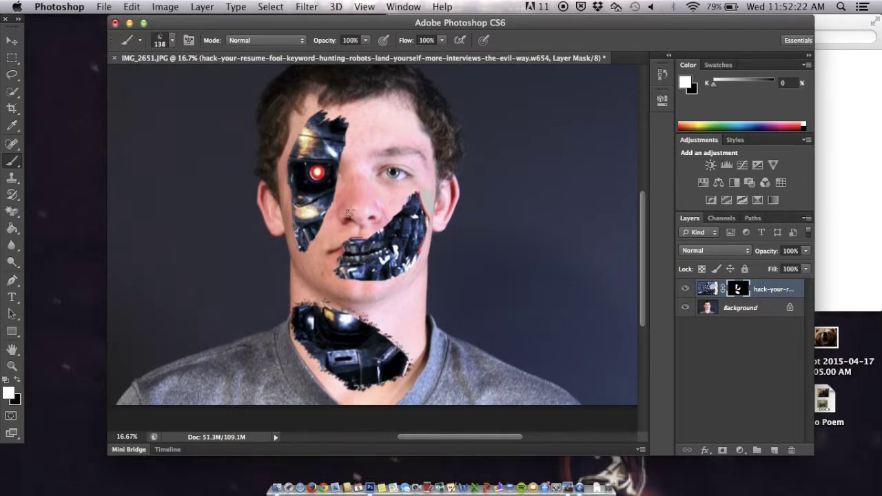
drag(350, 247, 340, 254)
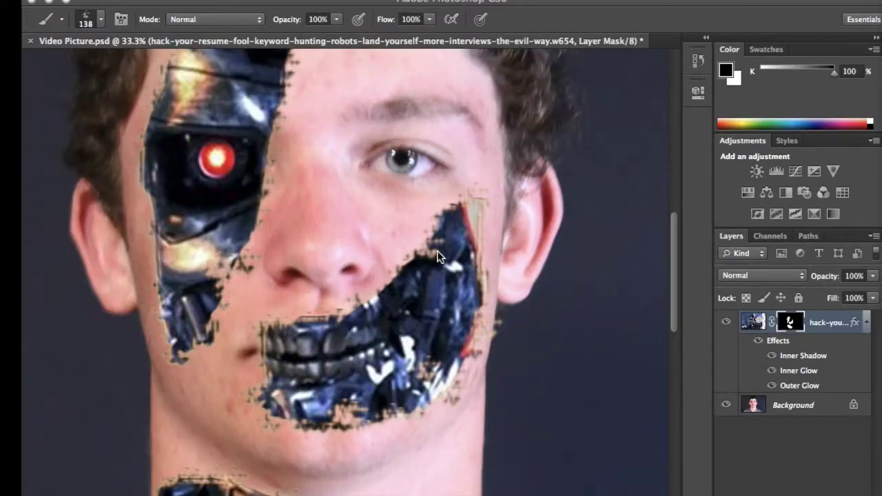
Zoom out with Cmd+- until the whole face is visible.
scroll(338, 242, down, 6)
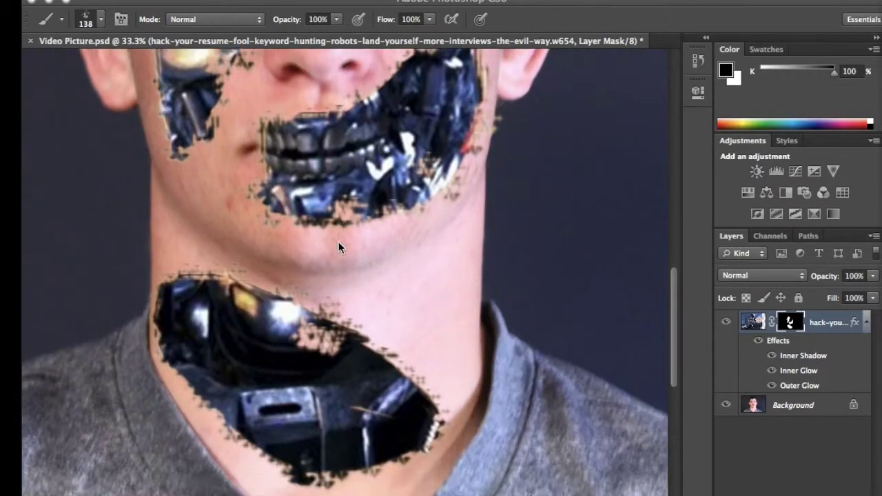
scroll(338, 242, up, 4)
scroll(338, 244, down, 3)
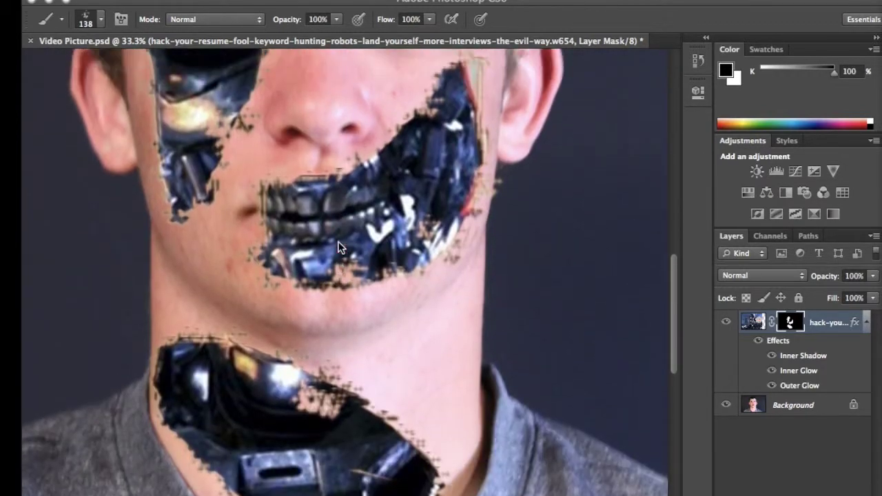
scroll(338, 243, up, 6)
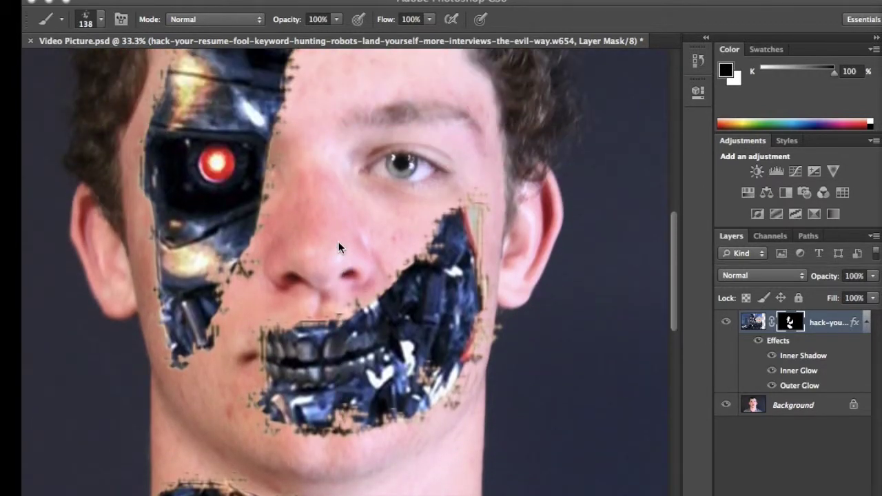
key(super+minus)
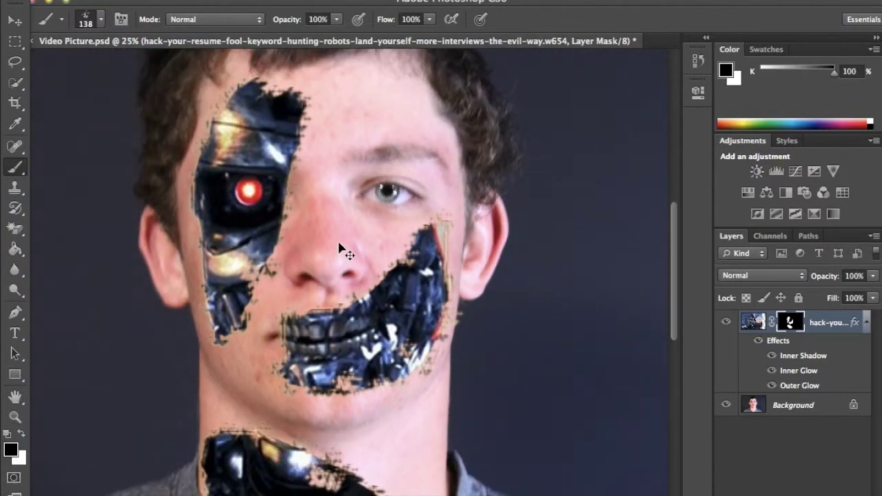
scroll(338, 243, down, 8)
scroll(338, 243, up, 7)
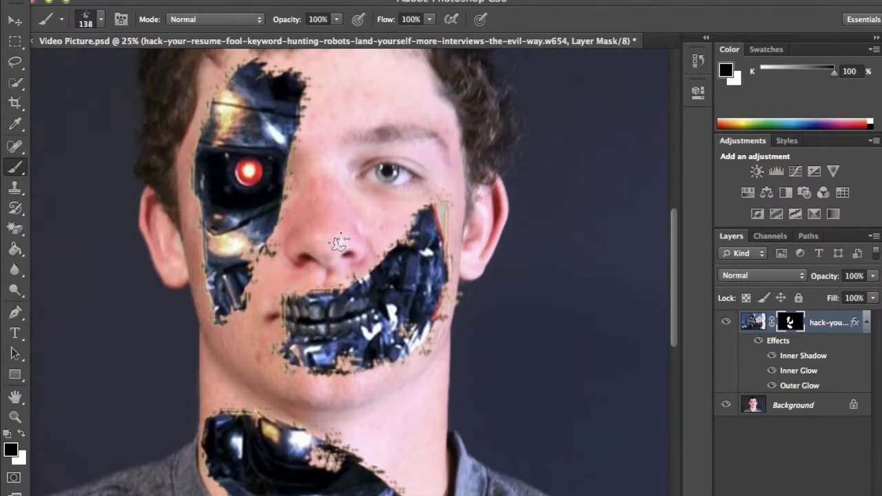
key(super+minus)
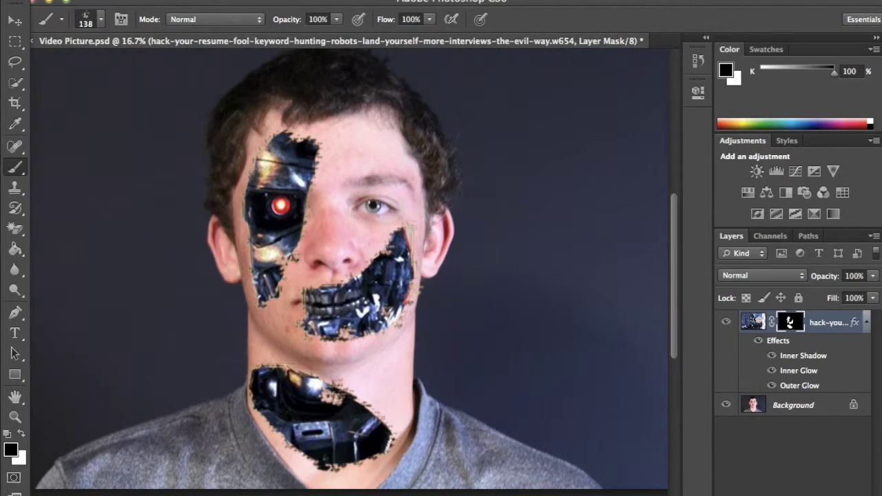
Open the Image > Adjustments menu.
click(120, 1)
mouse_move(197, 1)
mouse_move(214, 42)
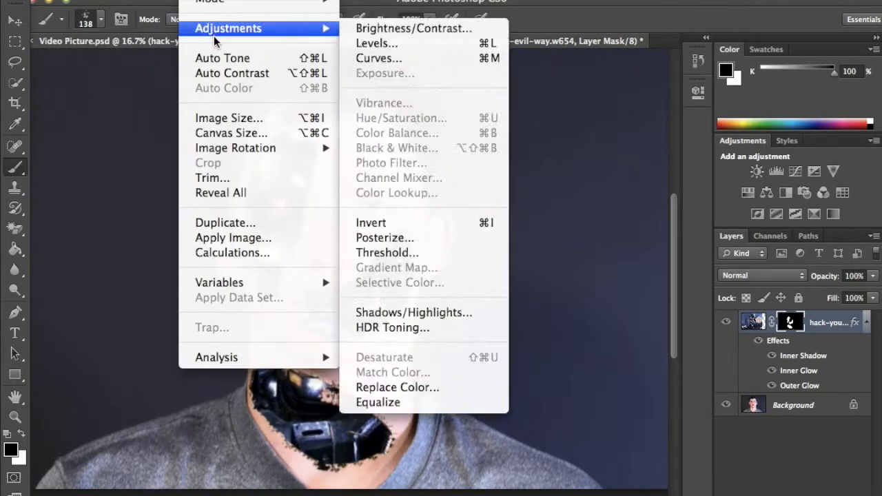
Apply Curves with the midpoint pulled from input 151 to output 113 to darken the robot layer.
click(378, 58)
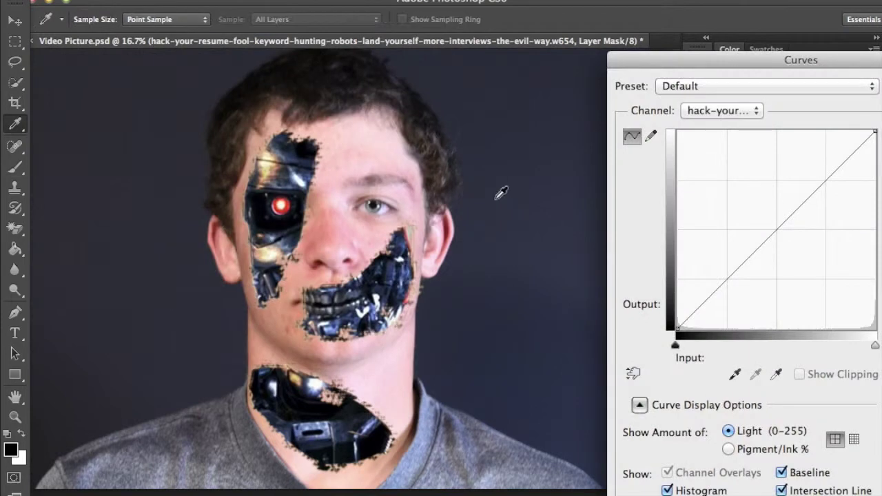
click(777, 228)
drag(709, 56, 561, 83)
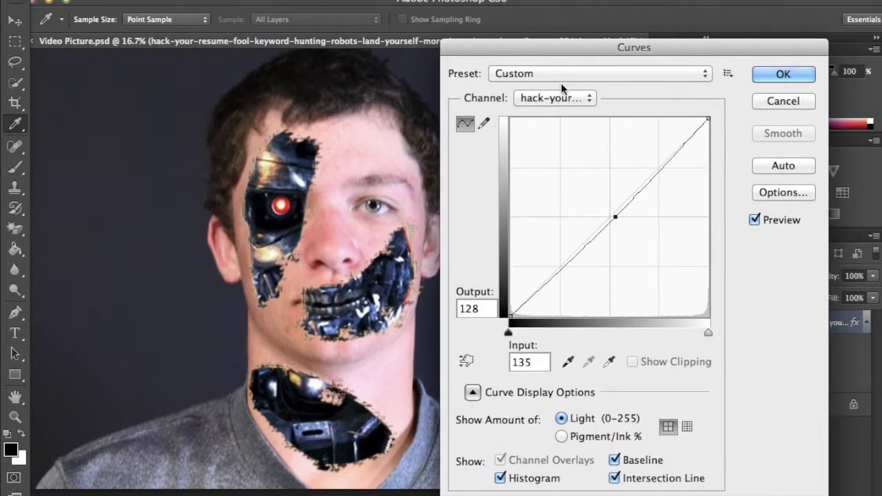
drag(614, 217, 627, 228)
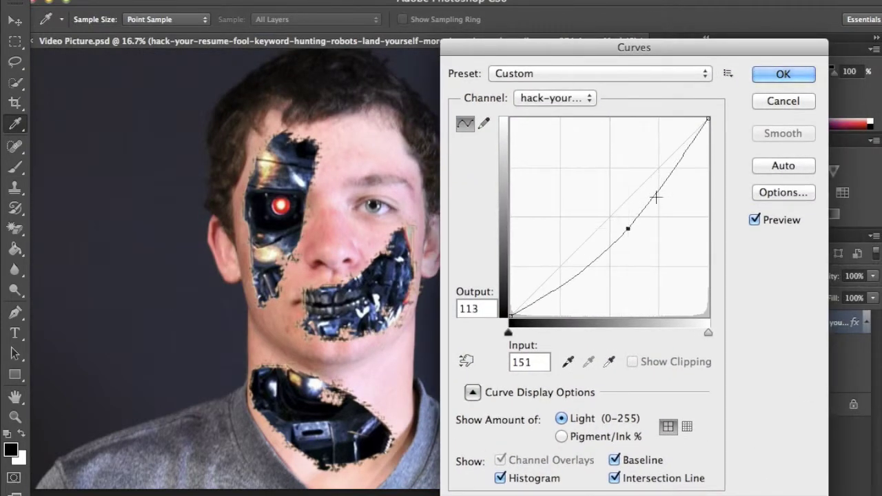
click(768, 74)
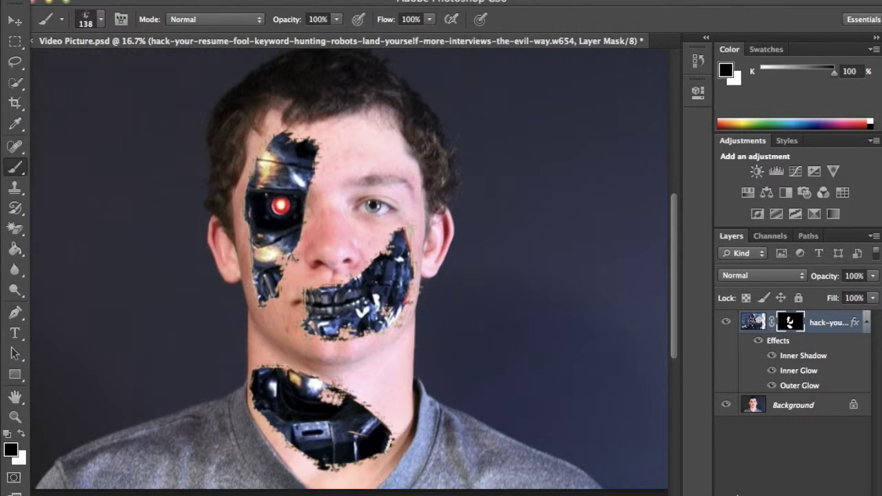
Open the robot layer's Layer Style dialog at the Inner Shadow settings.
click(758, 494)
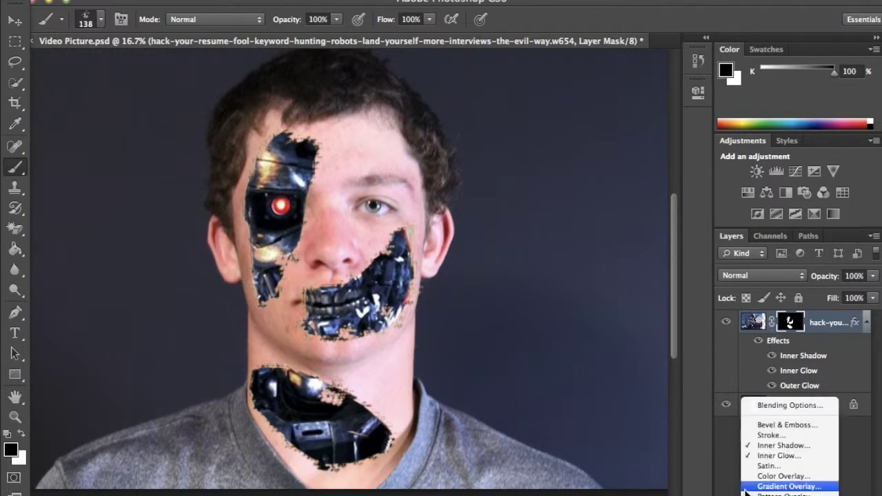
click(770, 407)
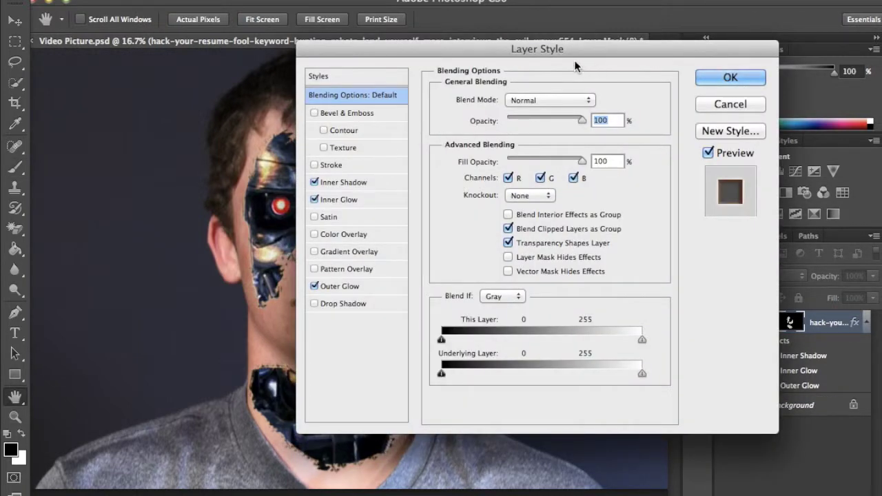
drag(572, 55, 507, 52)
click(281, 179)
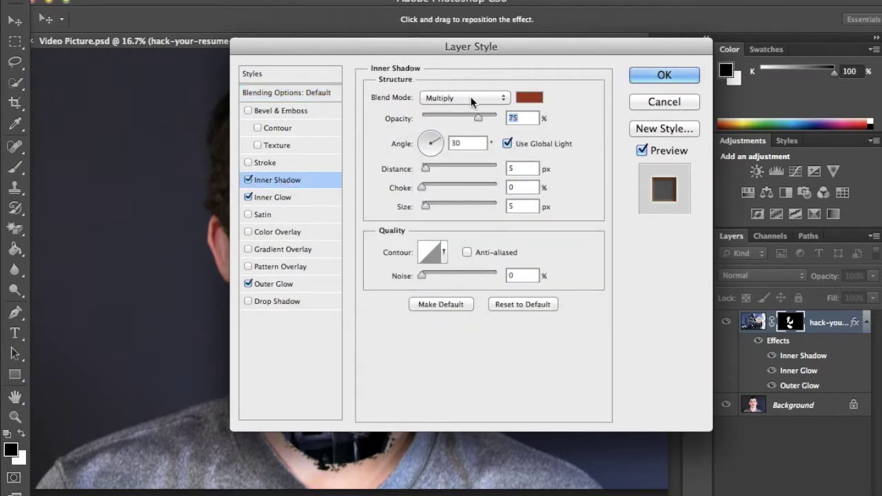
Set the inner shadow colour to deep red RGB 165/23/23 (a51717) and its angle to 120°.
click(529, 97)
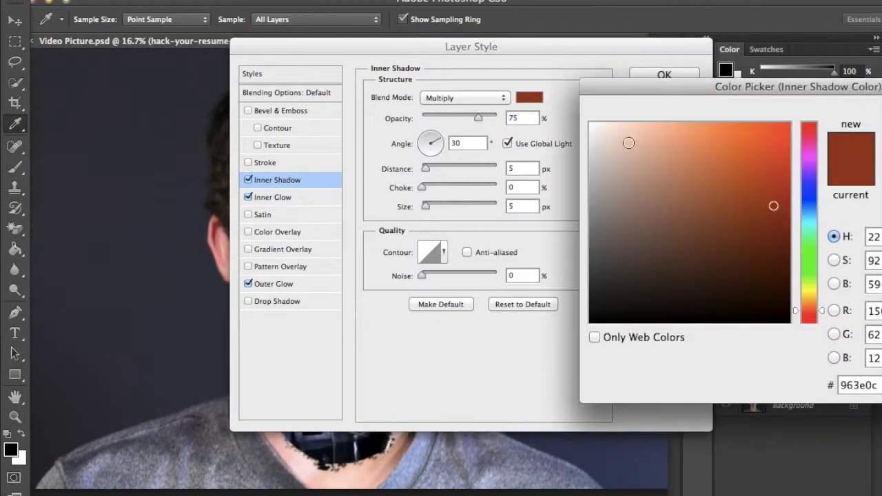
drag(734, 88, 331, 130)
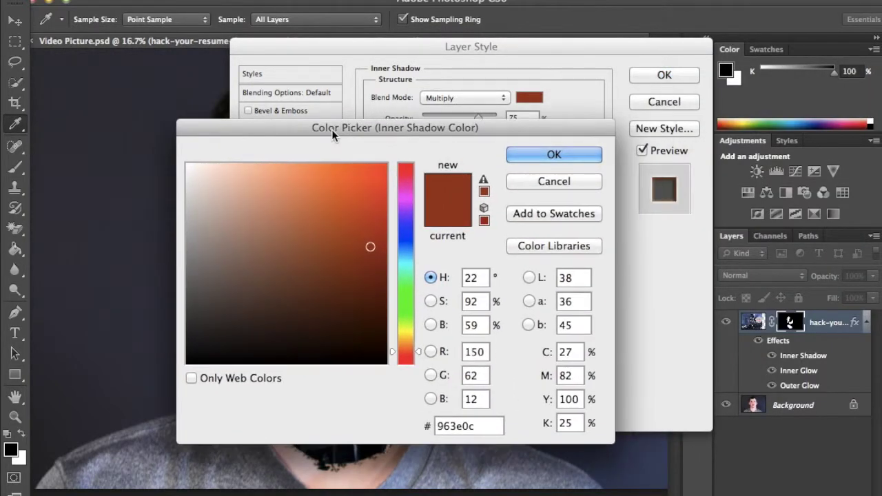
double_click(483, 352)
text(165)
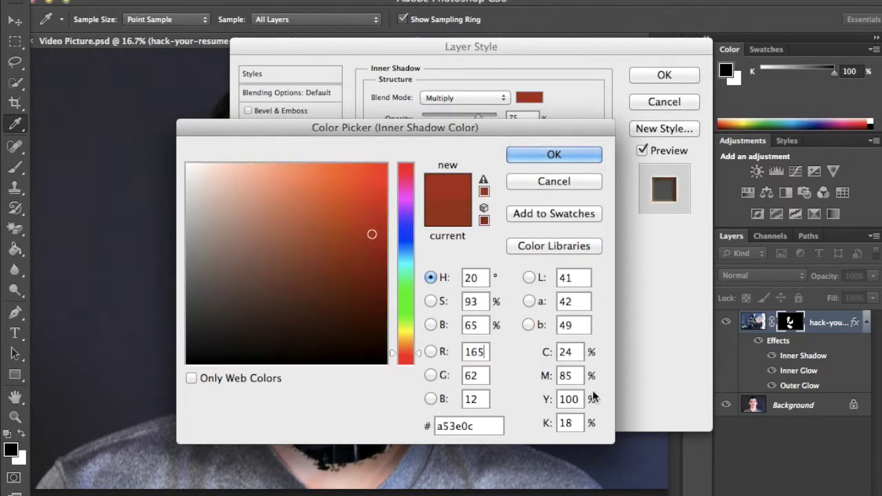
double_click(473, 375)
key(BackSpace)
text(23)
click(481, 398)
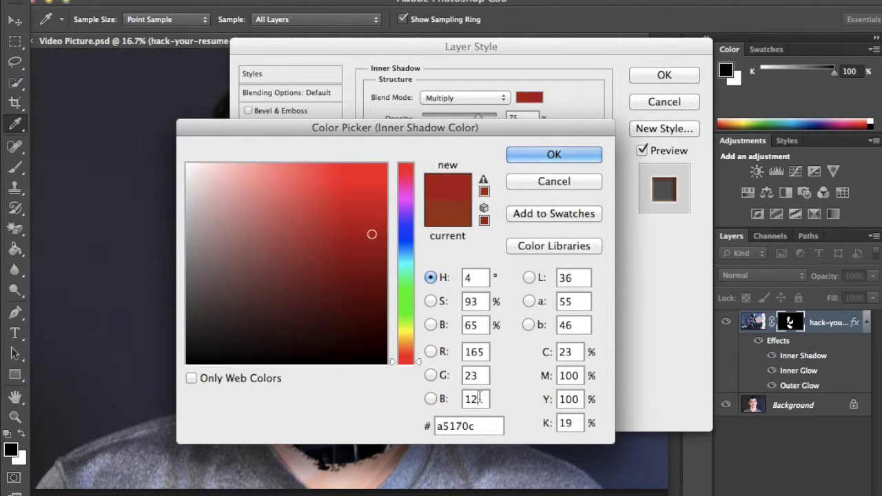
key(BackSpace)
key(BackSpace)
text(23)
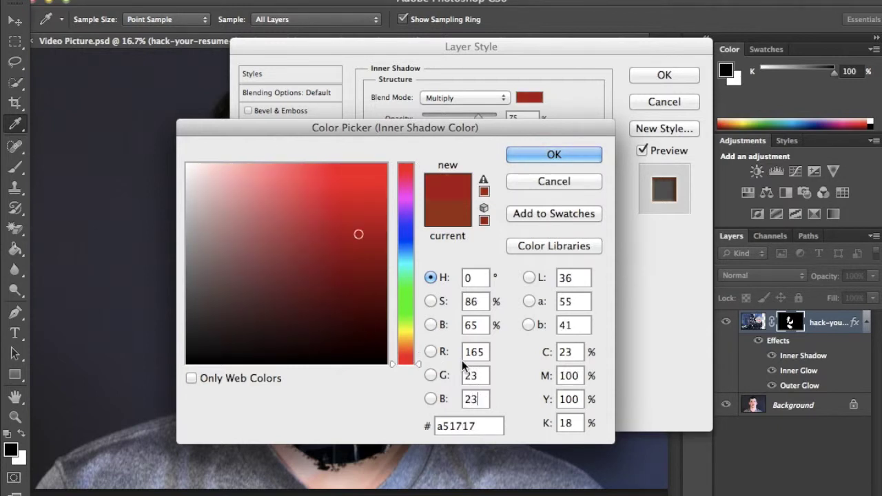
click(545, 154)
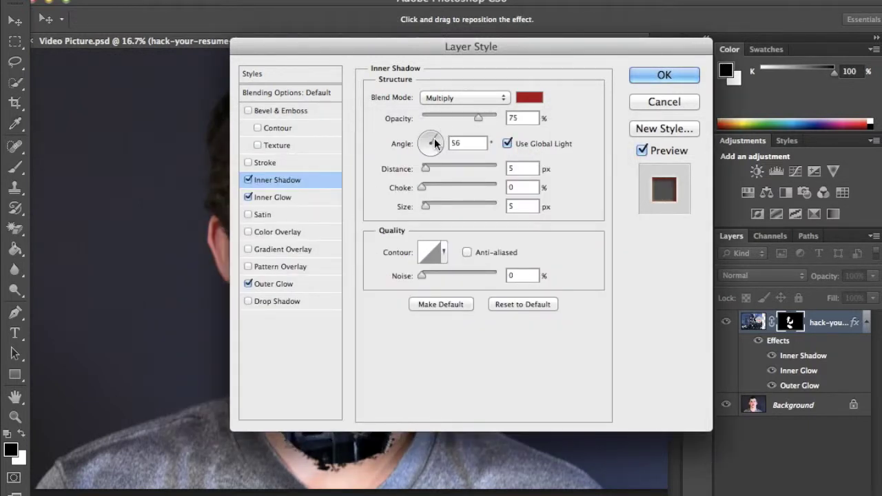
drag(435, 143, 424, 139)
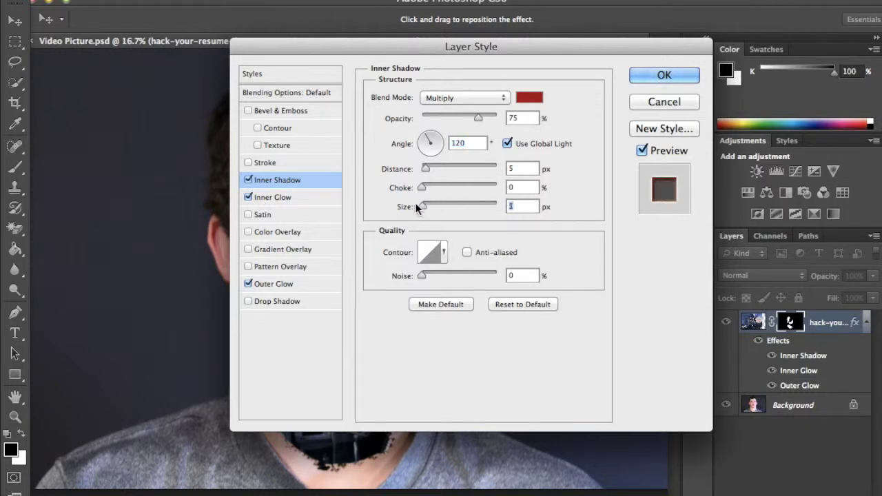
Set the inner shadow size to 1 px and the inner glow blend mode to Multiply.
drag(417, 209, 417, 209)
text(1)
click(286, 197)
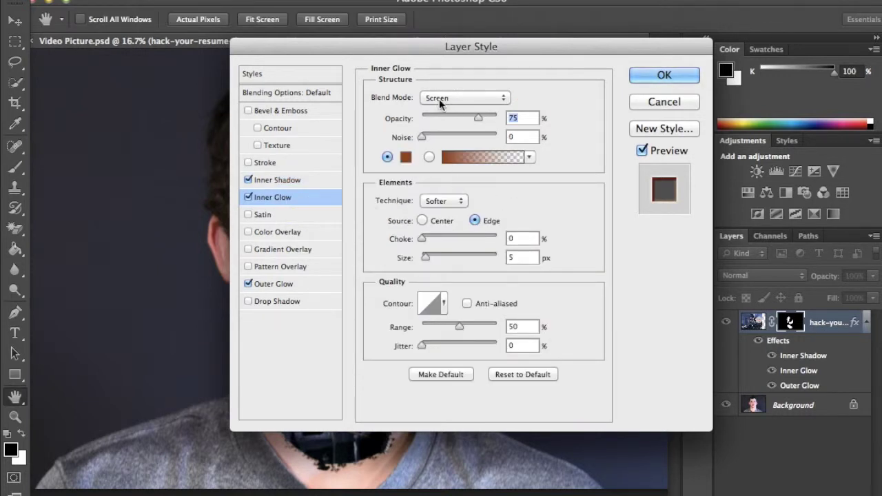
click(460, 100)
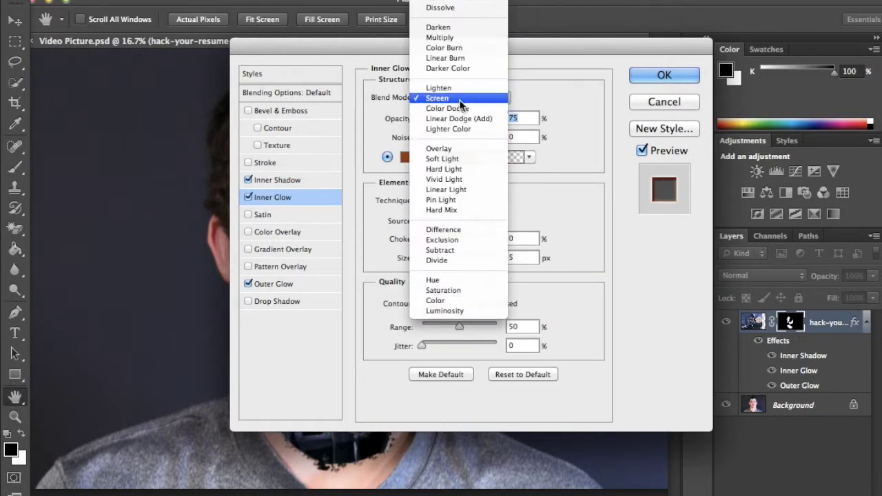
click(443, 37)
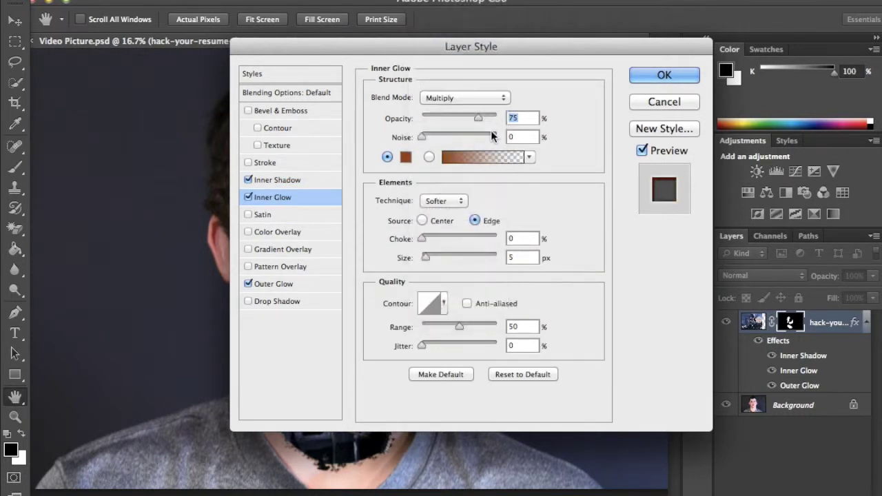
Make the inner glow brown, RGB 145/87/22 (915716), with a 6 px size.
click(406, 159)
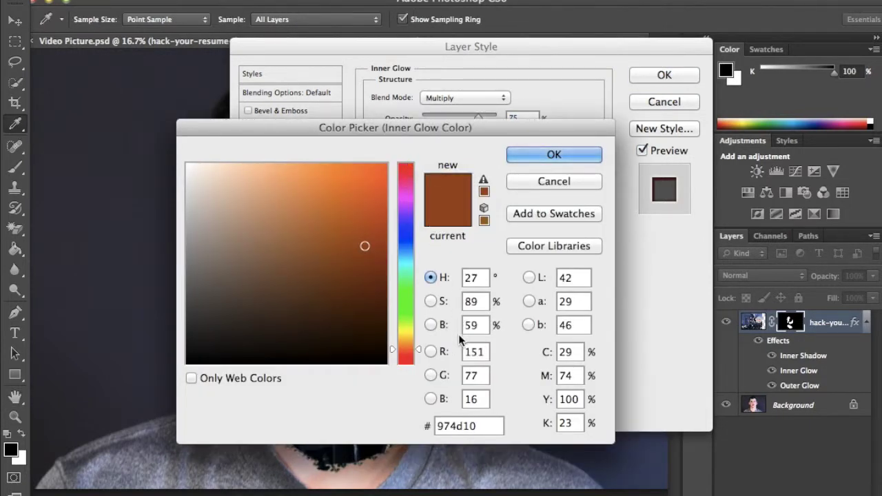
double_click(483, 352)
text(145)
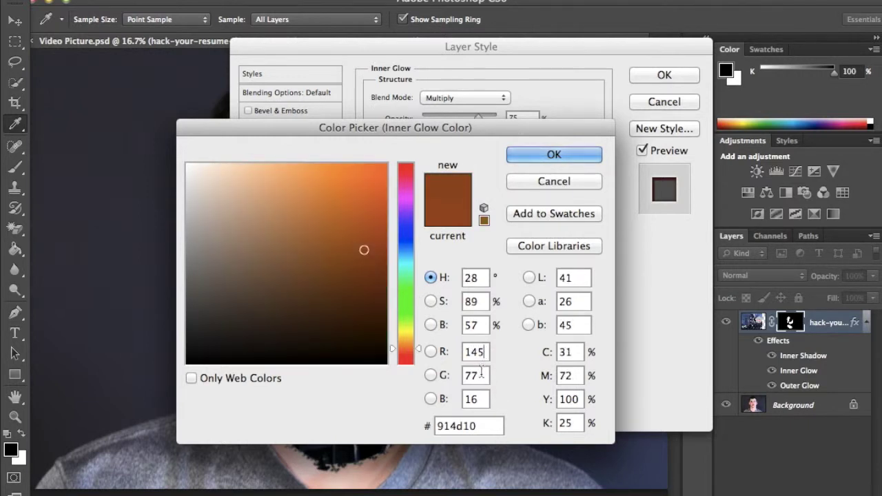
double_click(481, 373)
text(87)
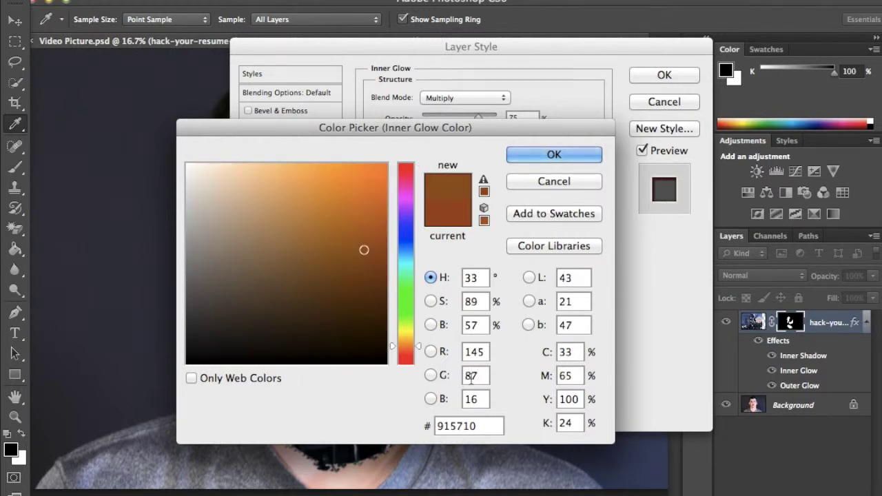
double_click(473, 399)
text(22)
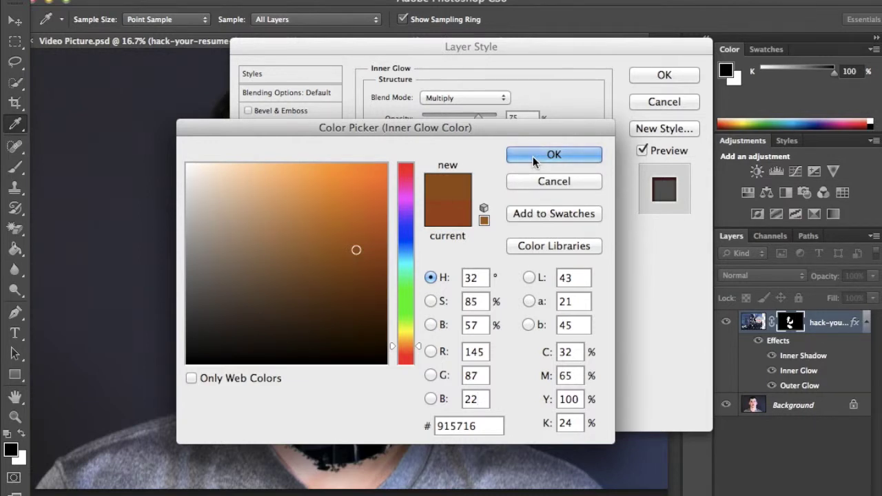
click(532, 156)
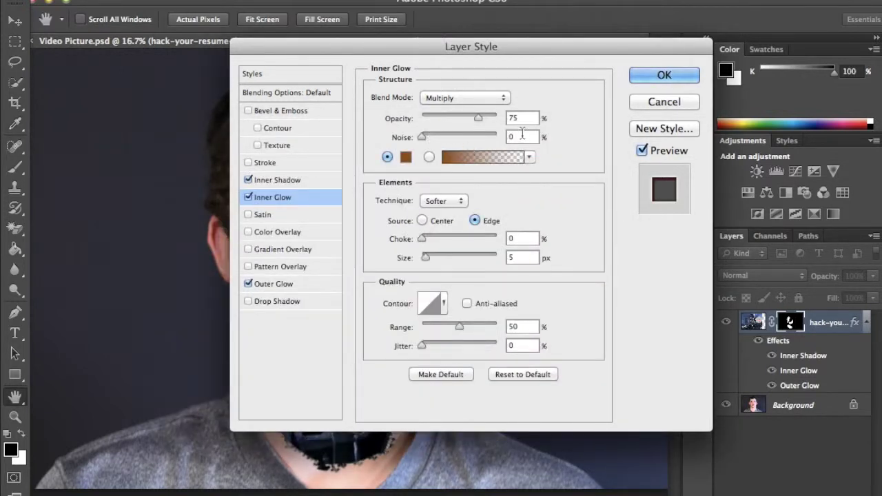
click(518, 257)
key(BackSpace)
text(6)
Switch to Outer Glow and set its blend mode to Multiply.
click(273, 283)
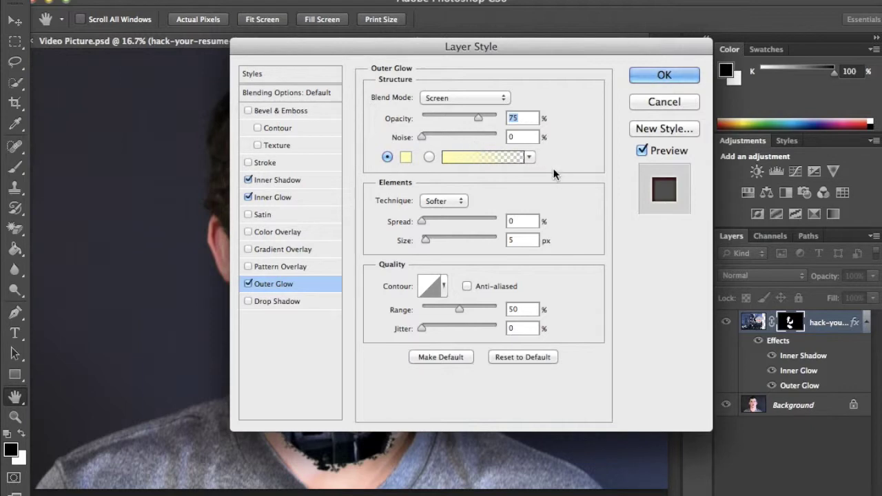
click(458, 98)
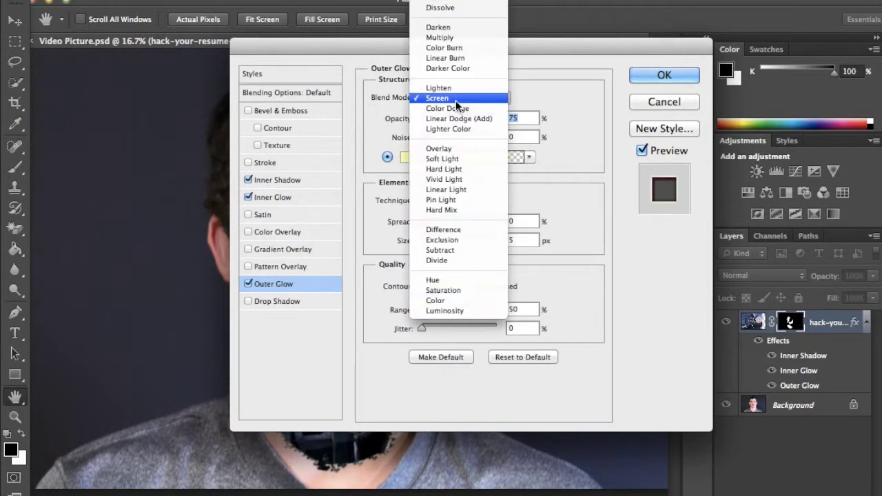
click(439, 38)
Set the outer glow colour to brownish-red RGB 145/60/25 (913c19).
click(405, 157)
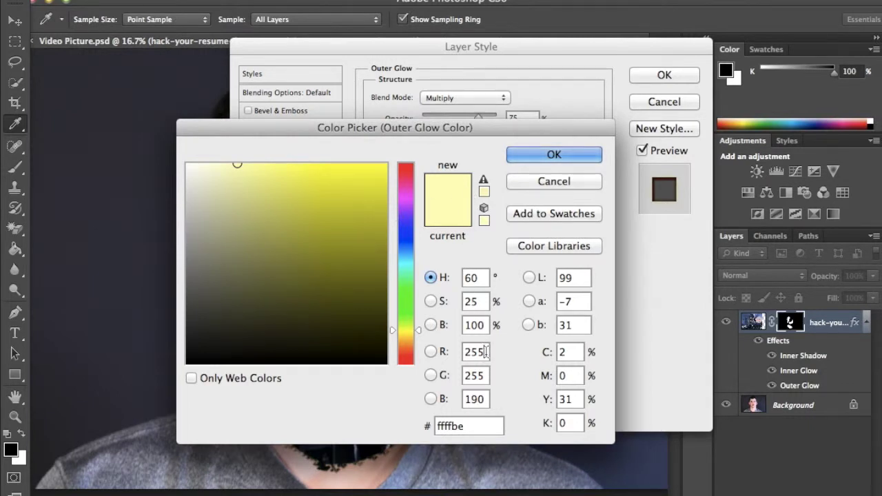
drag(485, 352, 452, 357)
text(145)
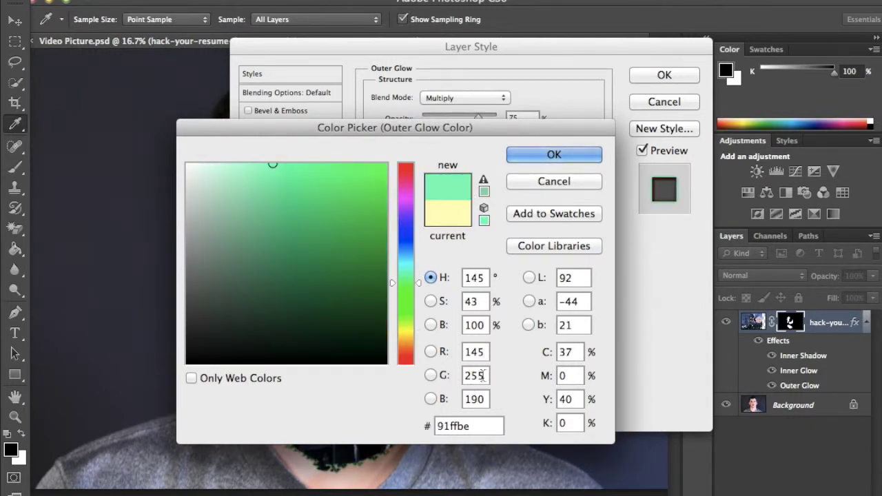
drag(486, 376, 448, 374)
key(BackSpace)
text(60)
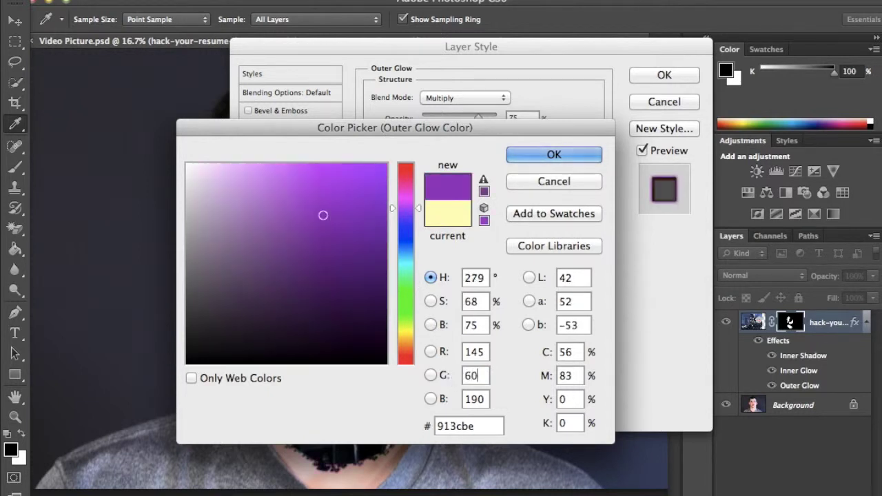
drag(486, 398, 451, 398)
key(BackSpace)
text(25)
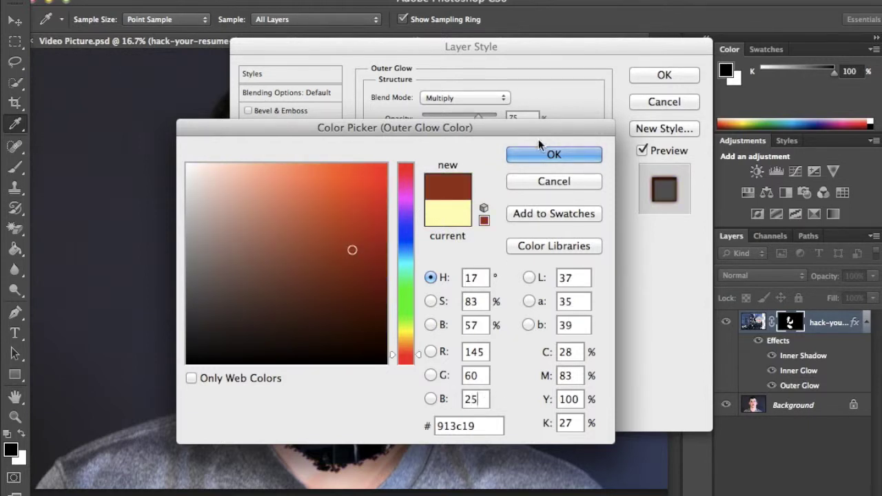
click(549, 155)
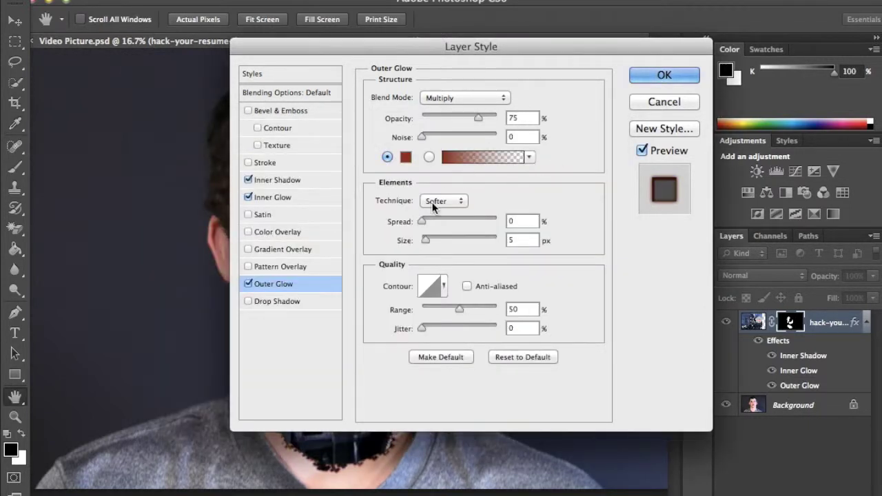